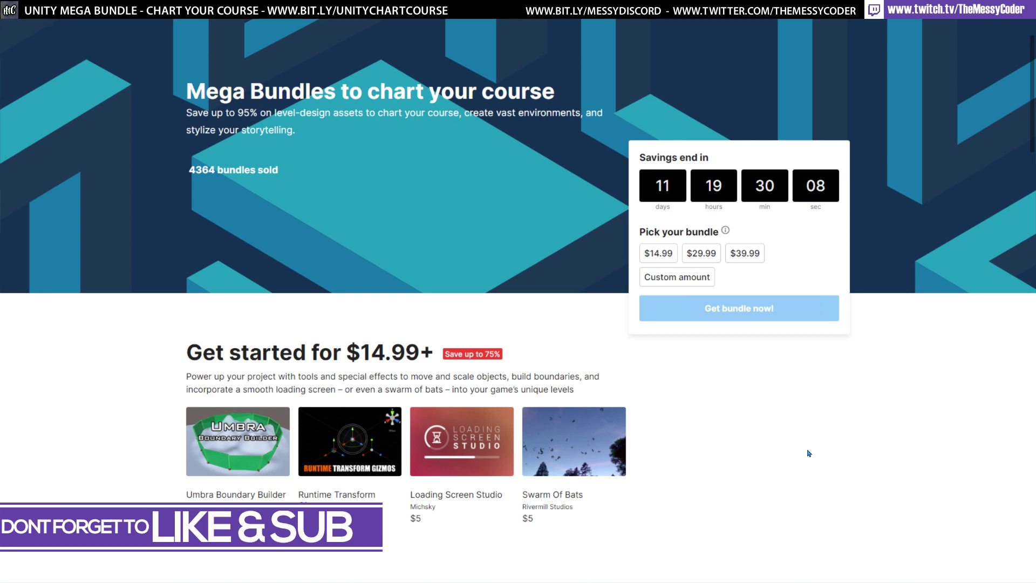
Browse the Fullscreen Editor store page, then open the Fullscreen menu in Unity
scroll(809, 453, "down", 5)
scroll(808, 453, "down", 1)
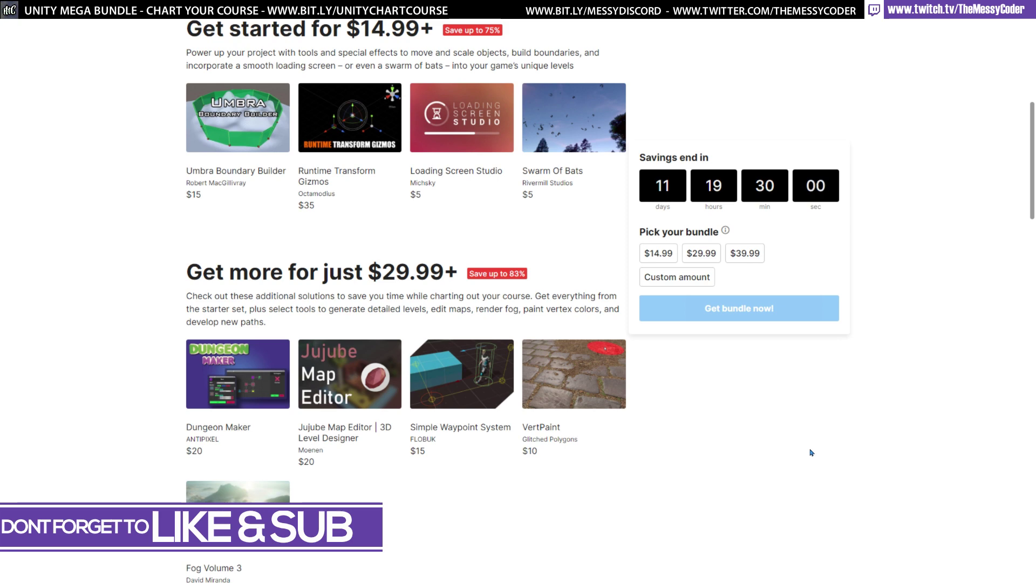
scroll(811, 452, "down", 8)
scroll(810, 452, "down", 3)
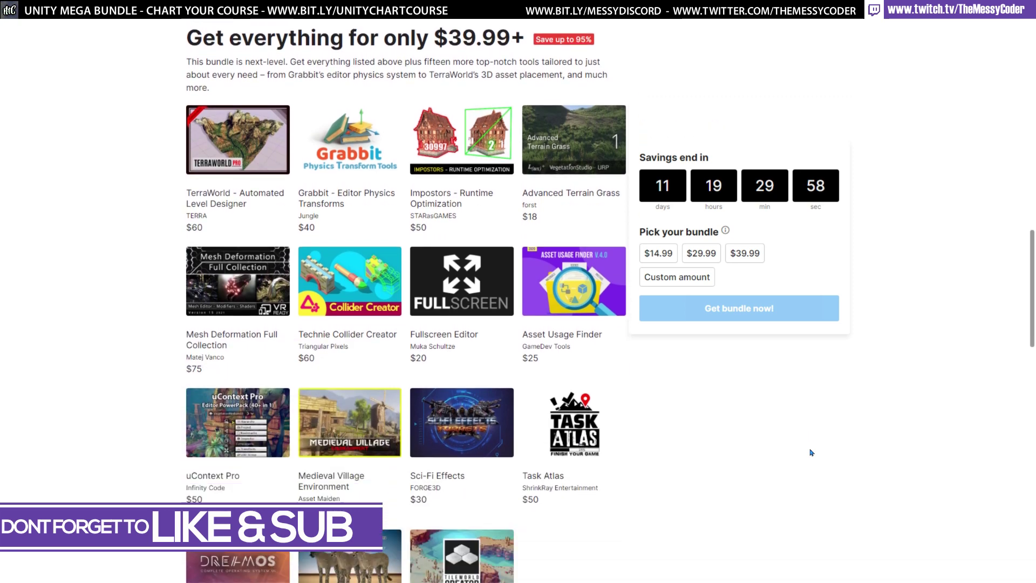
scroll(811, 452, "up", 1)
scroll(811, 452, "up", 12)
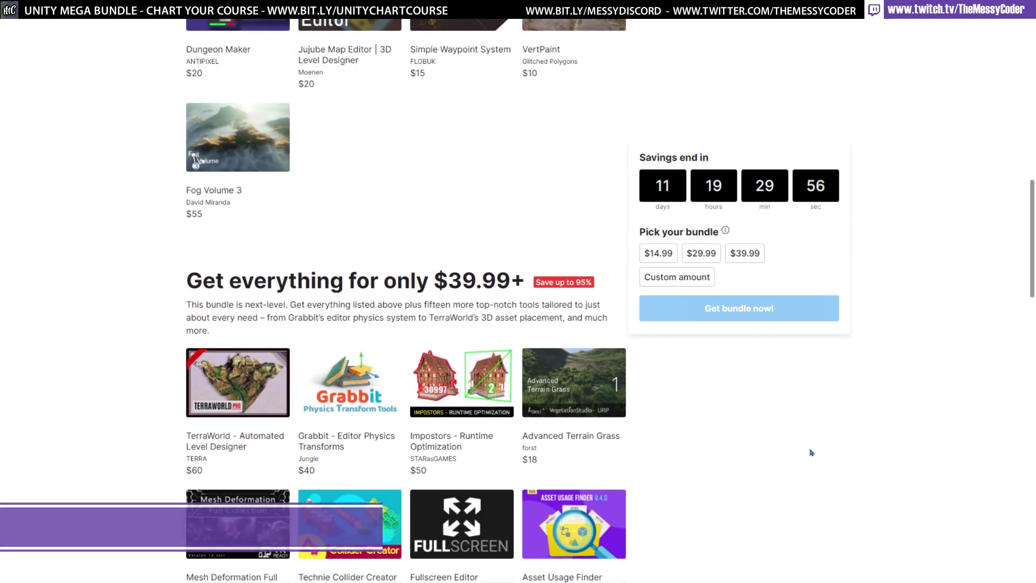
scroll(811, 452, "down", 3)
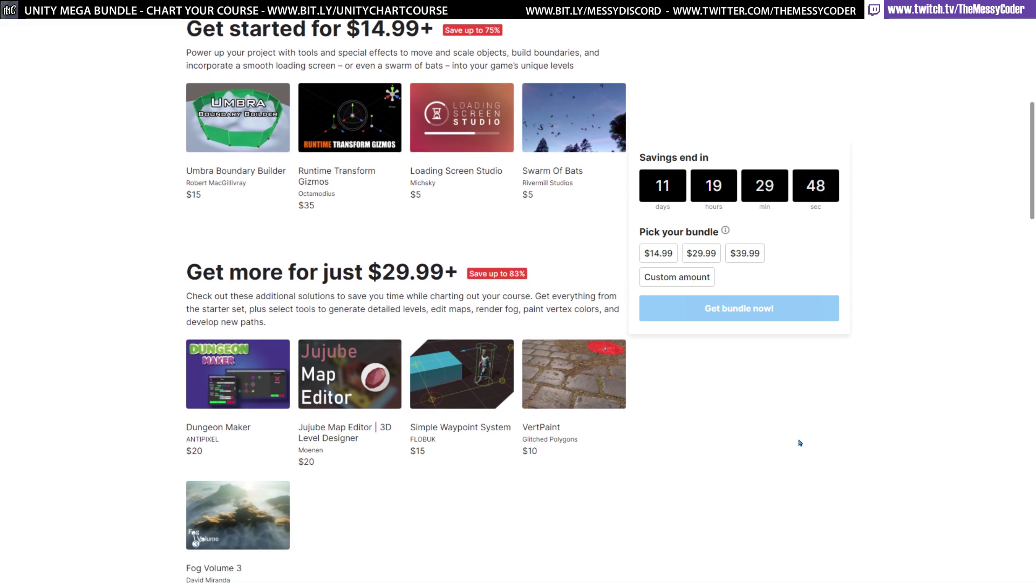
scroll(800, 449, "down", 10)
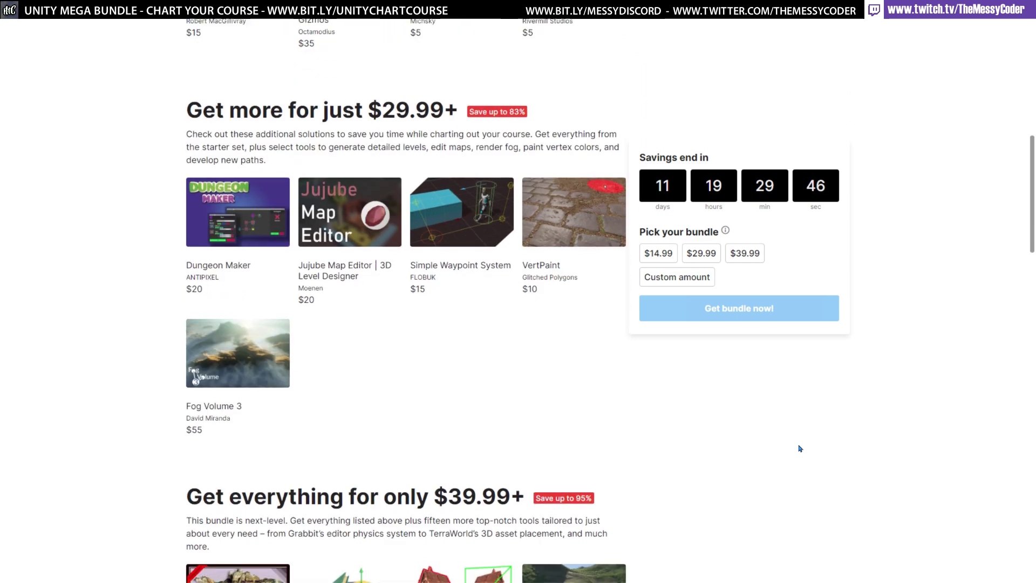
scroll(800, 448, "down", 3)
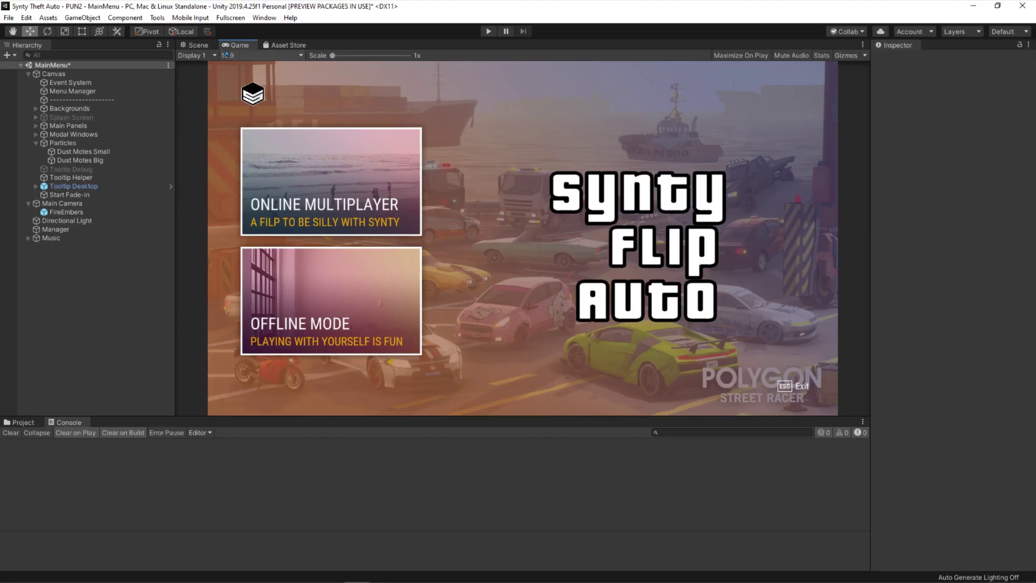
left_click(230, 17)
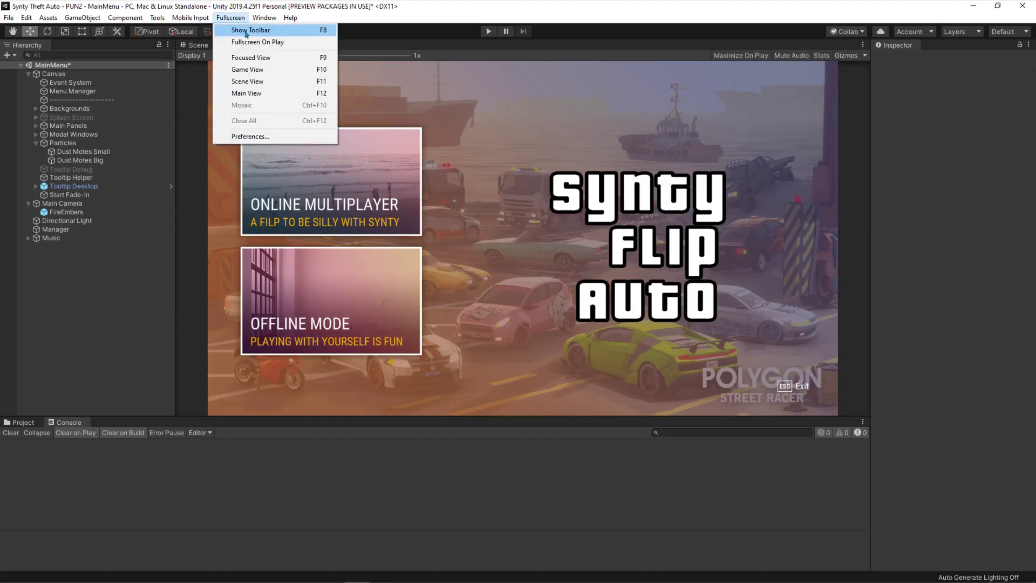
left_click(246, 138)
left_click(253, 223)
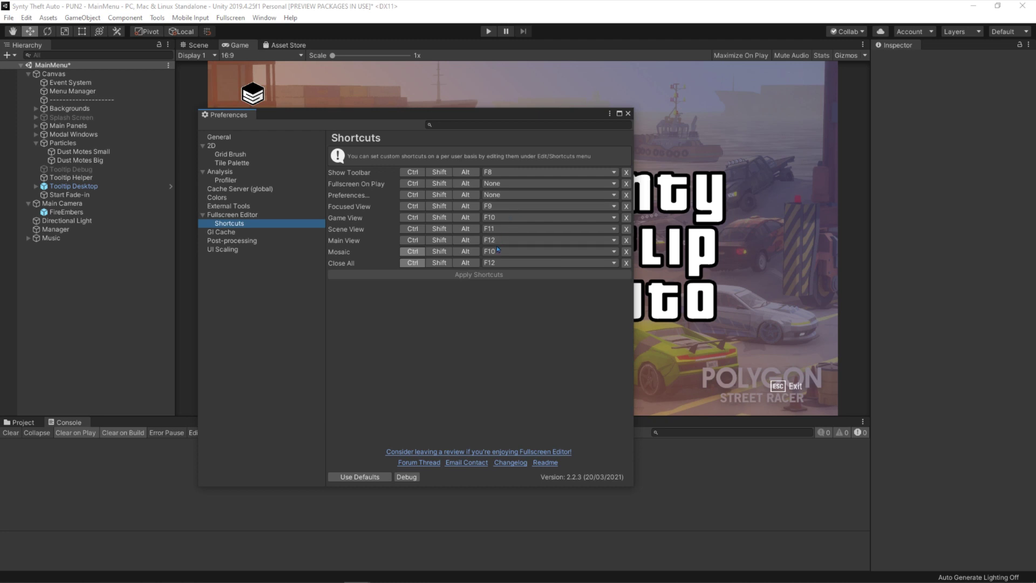
left_click(628, 113)
left_click(237, 18)
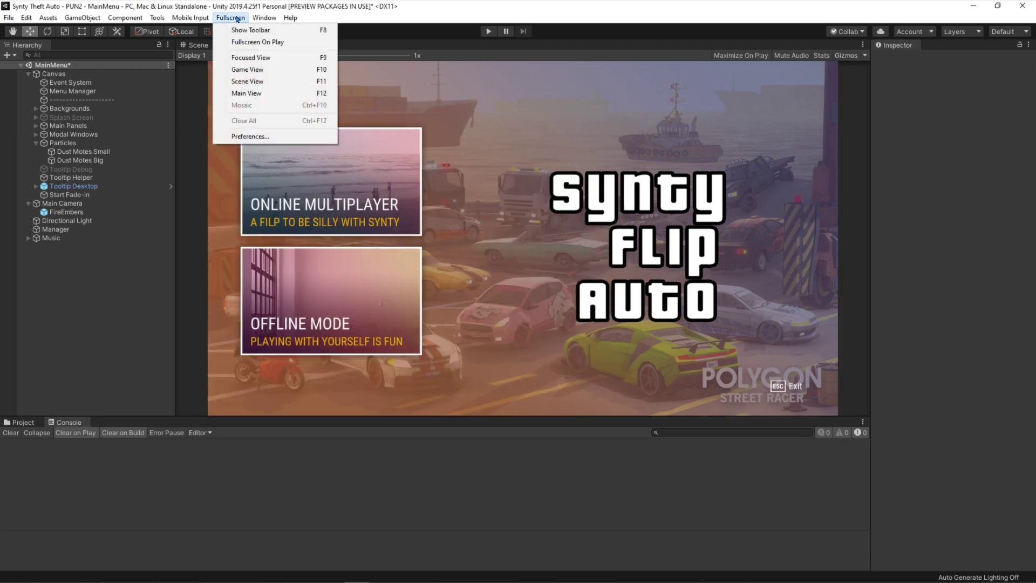
Toggle Fullscreen On Play on and back off, then enter play mode
left_click(263, 42)
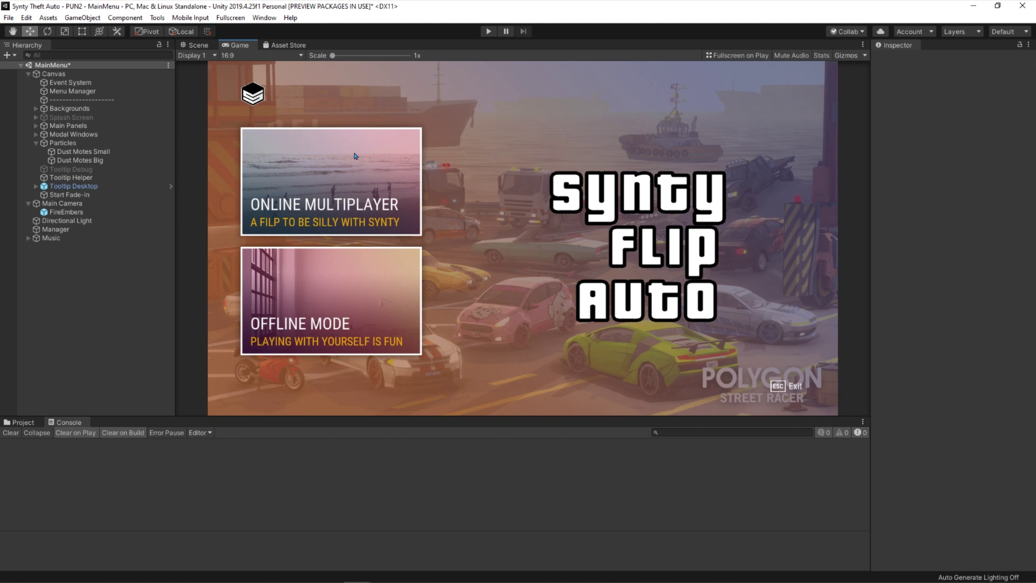
left_click(232, 17)
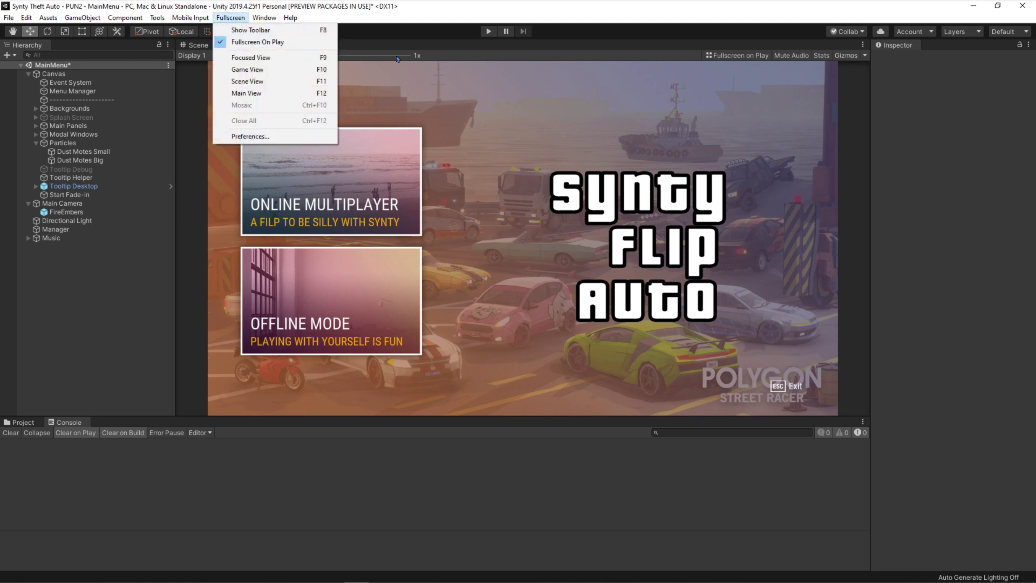
left_click(247, 41)
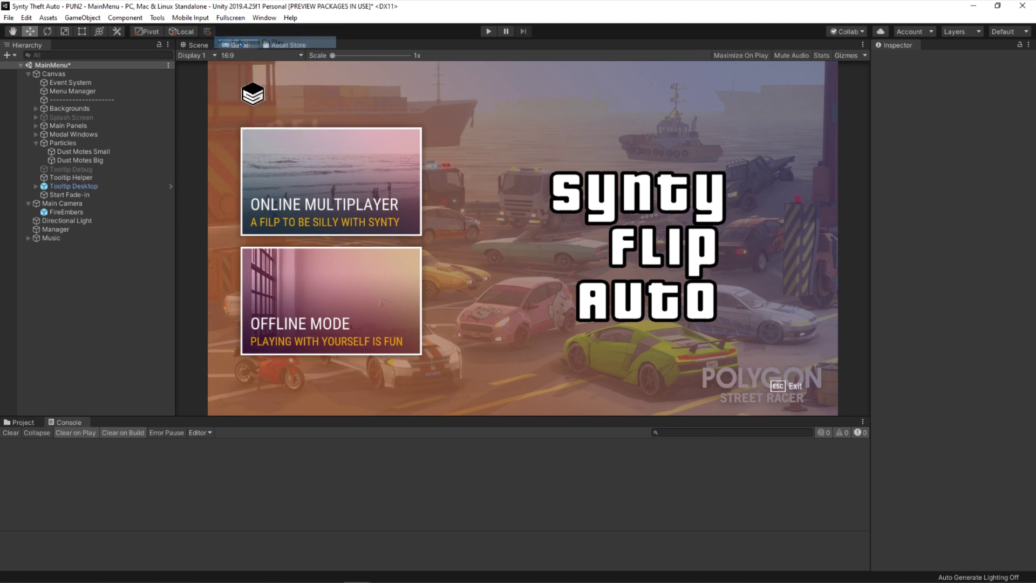
left_click(232, 18)
left_click(231, 17)
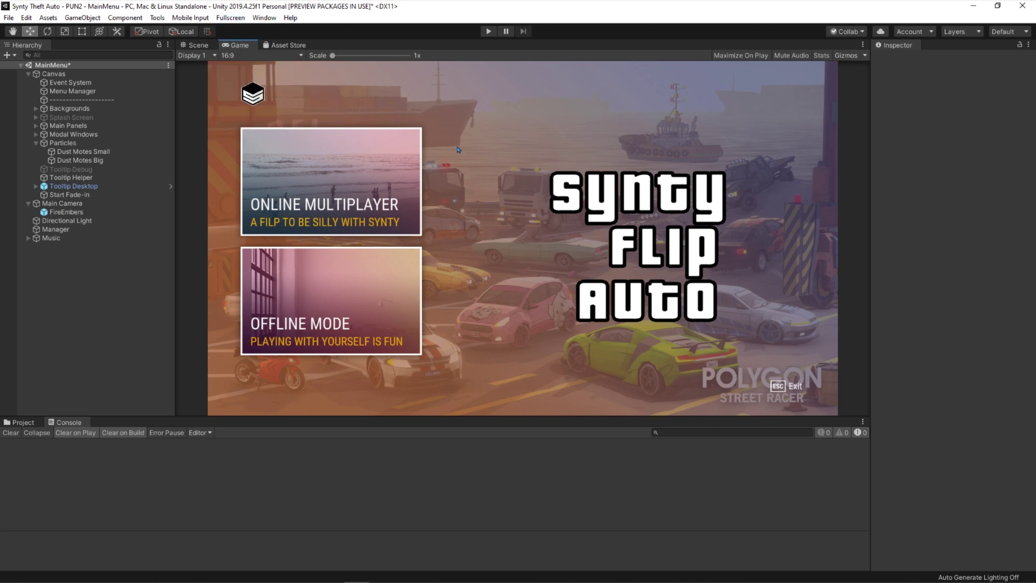
left_click(490, 31)
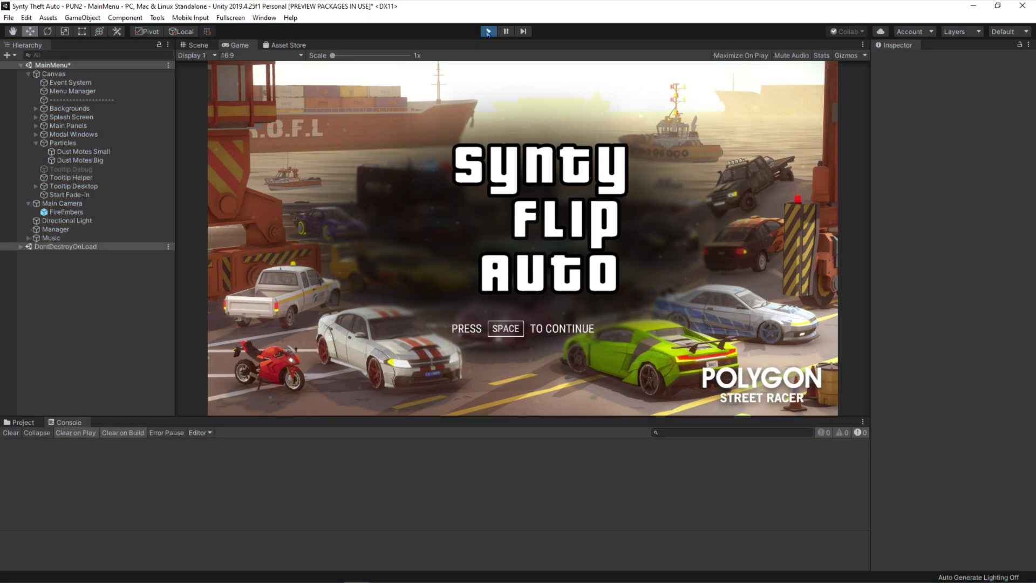
Advance past the title screen and enable Fullscreen On Play
key("space")
left_click(231, 18)
left_click(238, 41)
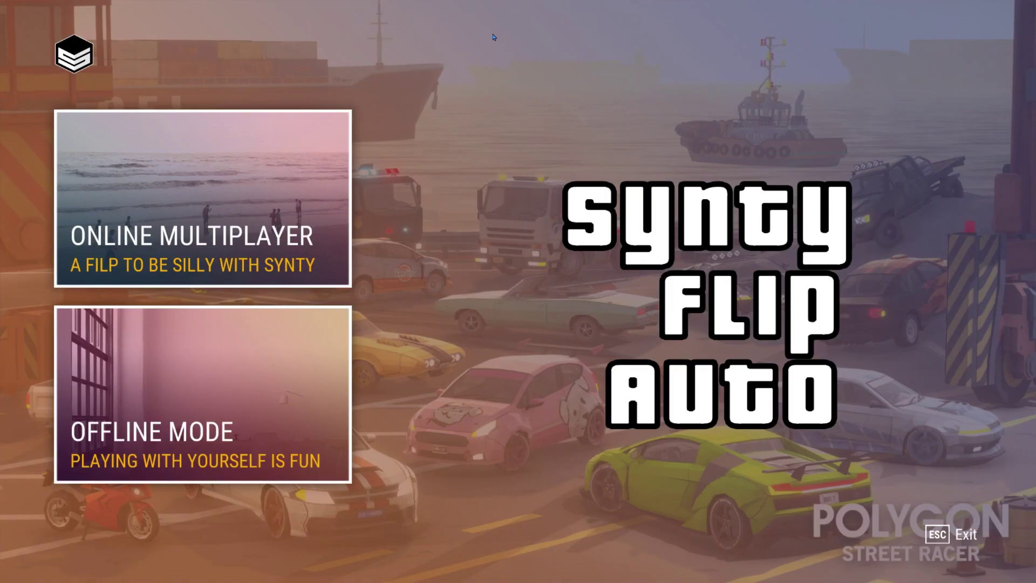
View the running game fullscreen with F11, exit it, and continue to the main menu
key("F11")
key("Escape")
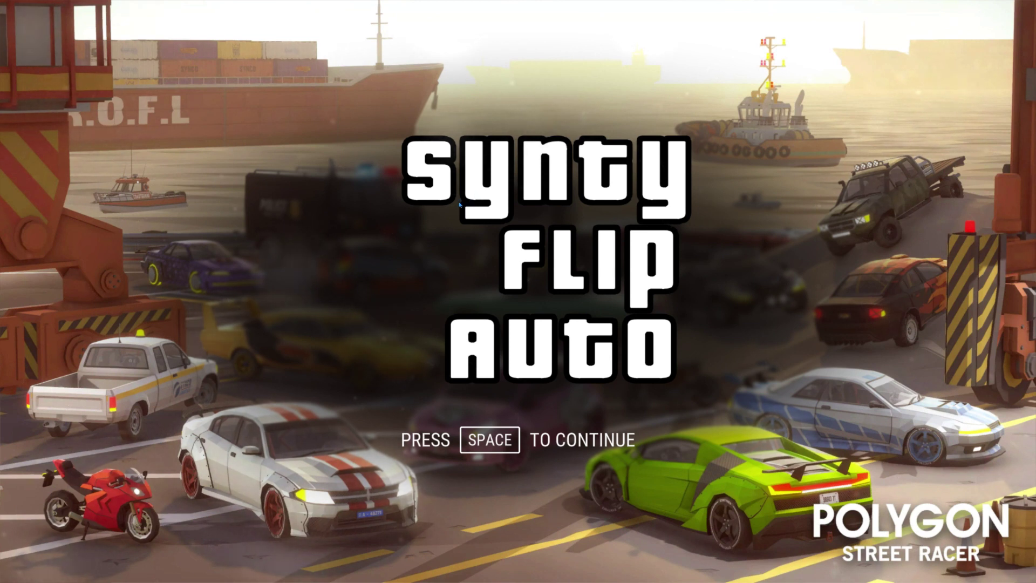
key("F11")
key("space")
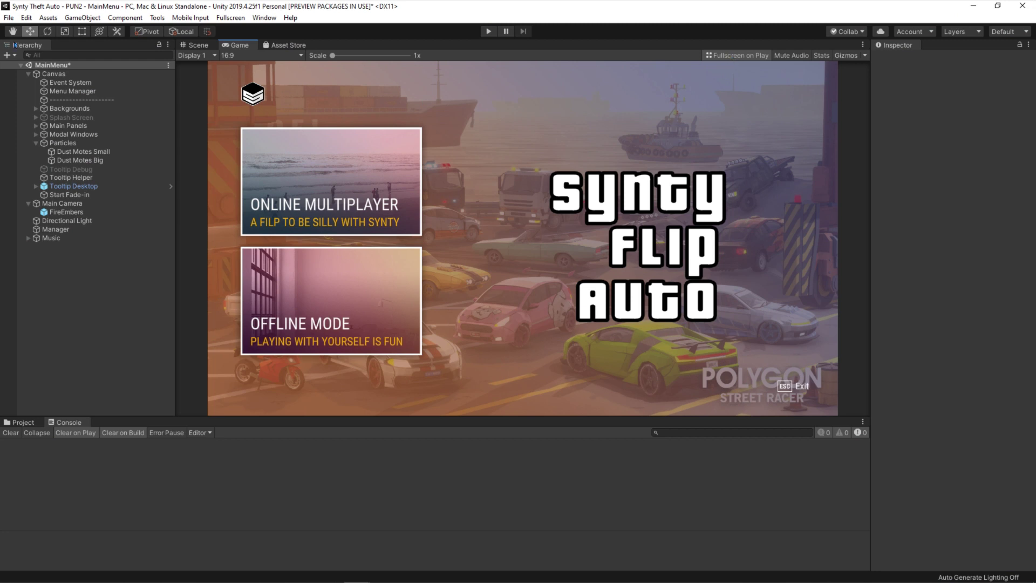
left_click(223, 18)
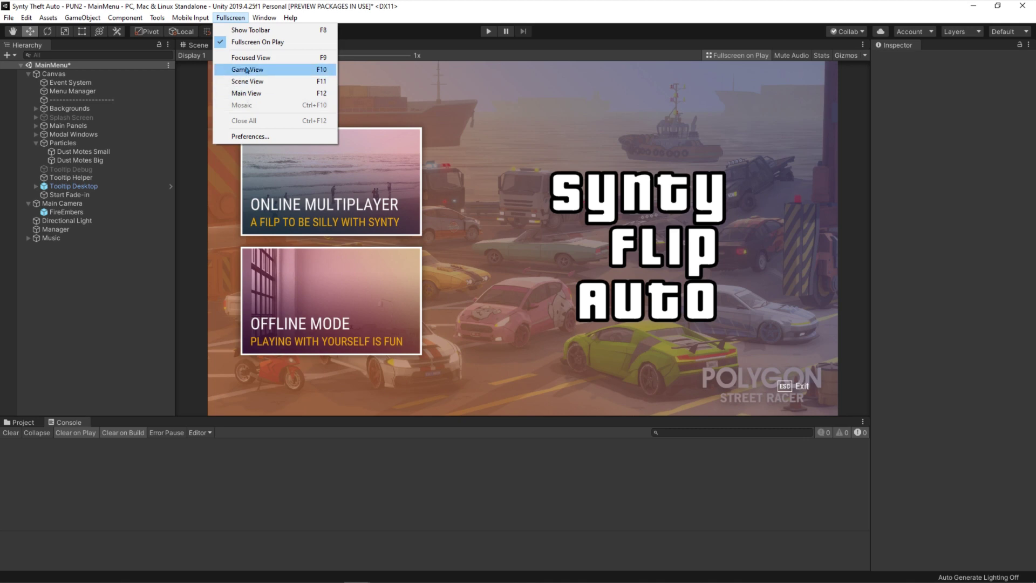
left_click(102, 307)
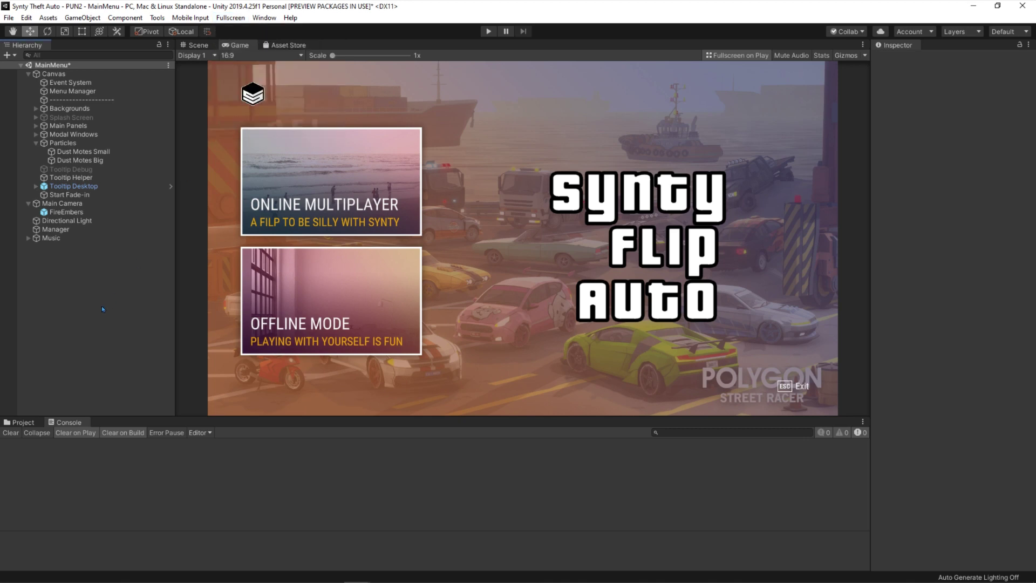
key("F9")
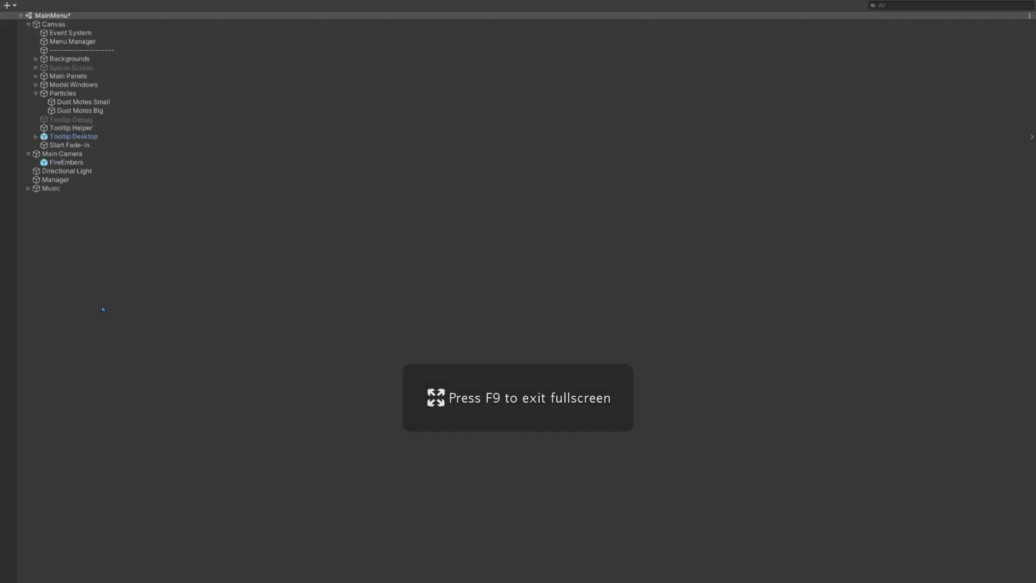
key("F9")
key("F9")
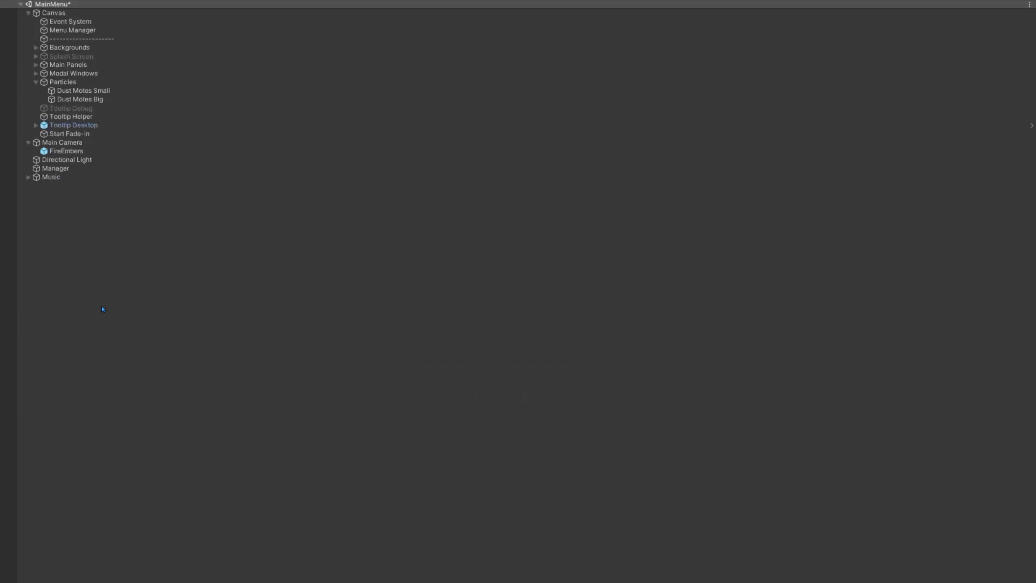
key("F12")
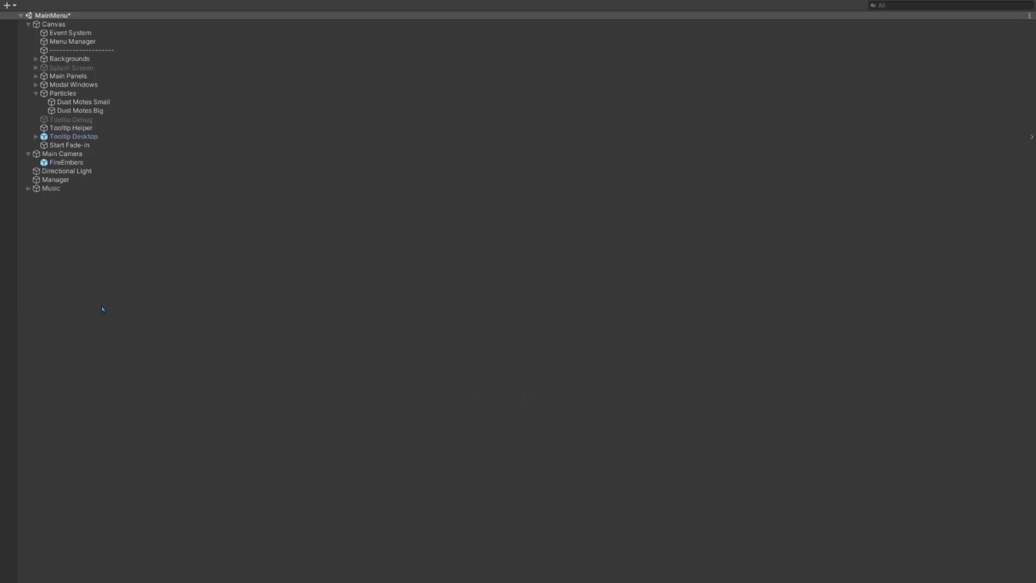
key("F9")
left_click(71, 177)
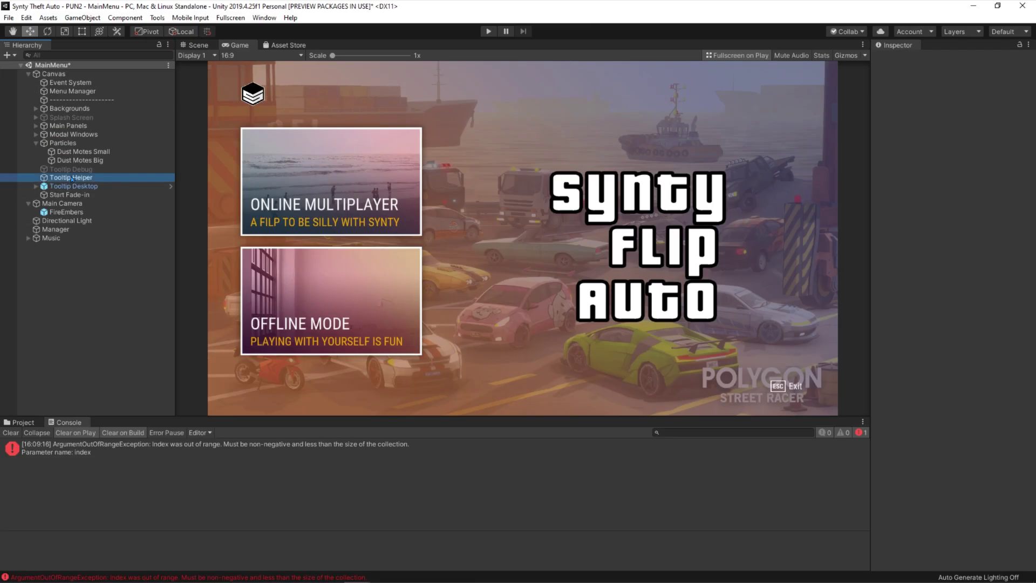
left_click(959, 322)
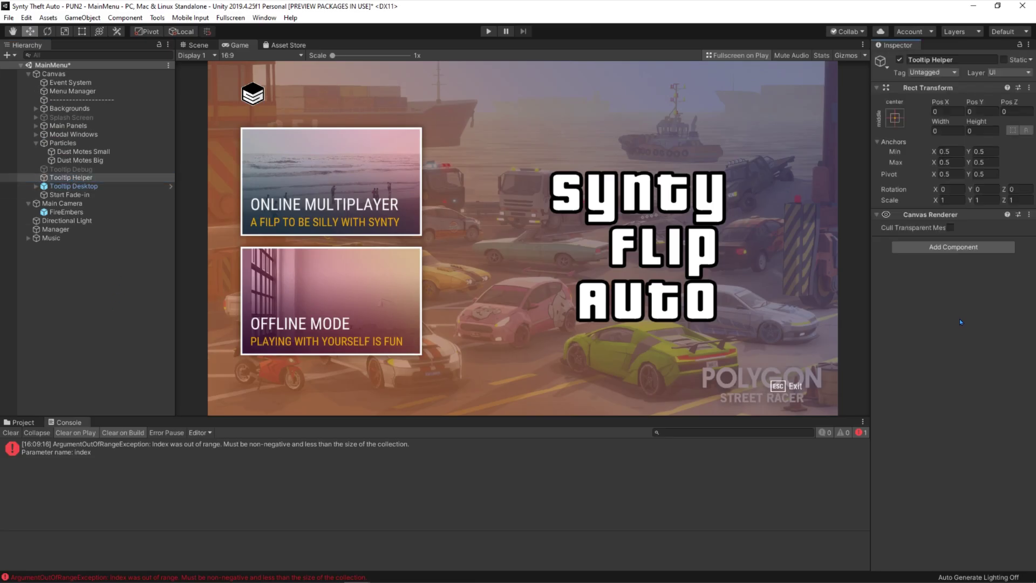
key("F9")
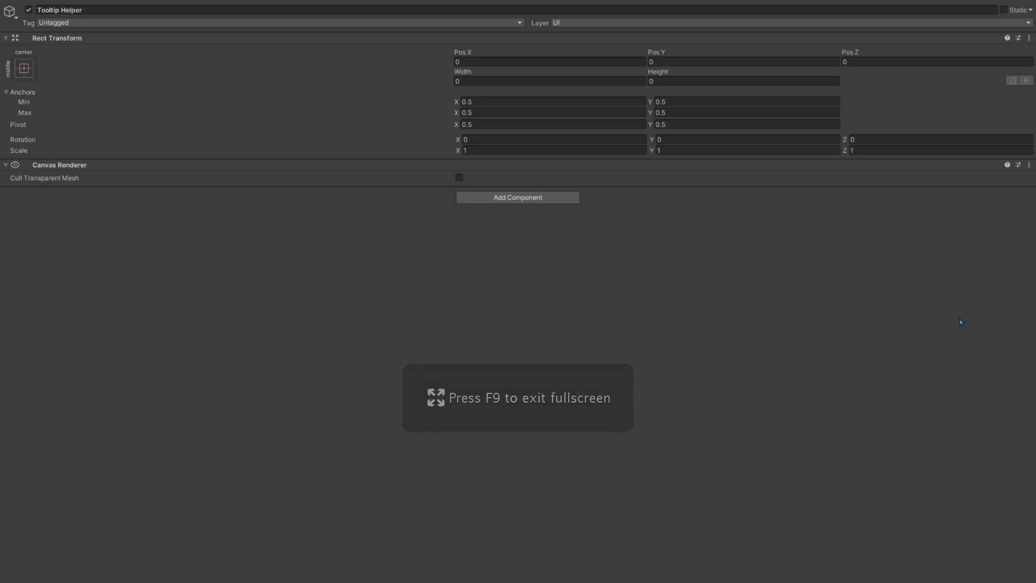
key("F9")
key("F9")
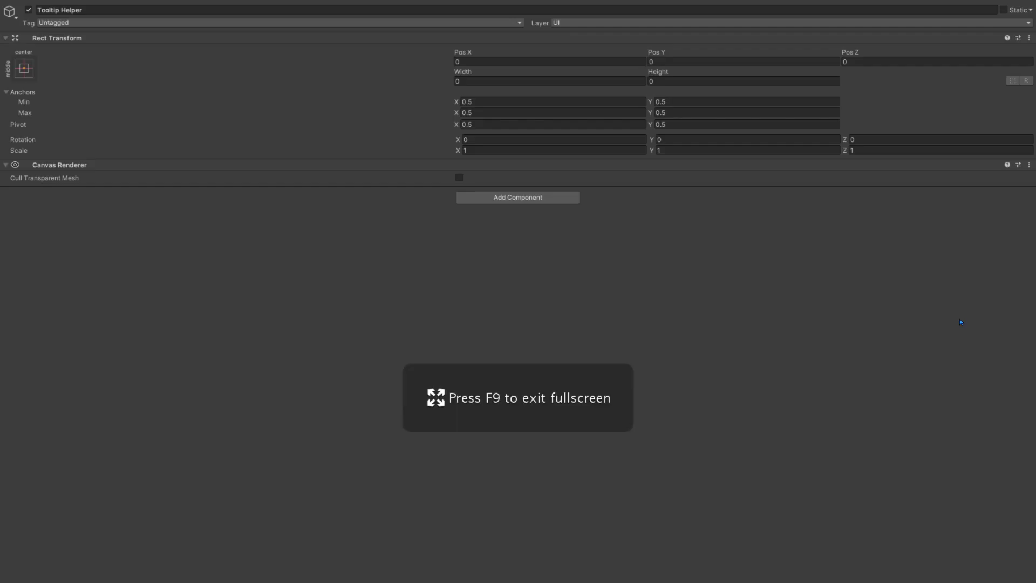
scroll(959, 319, "down", 1)
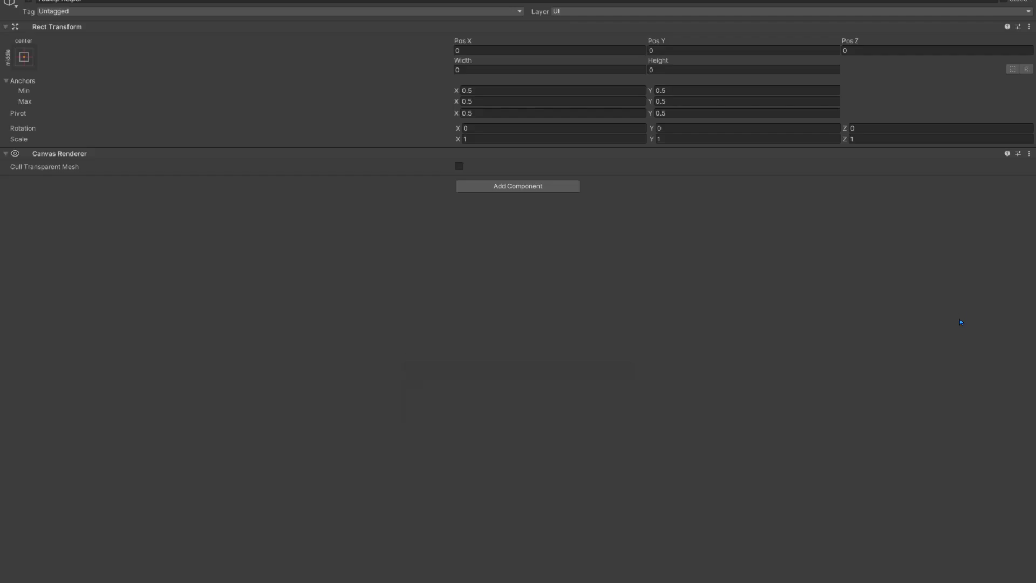
scroll(960, 322, "up", 1)
key("F9")
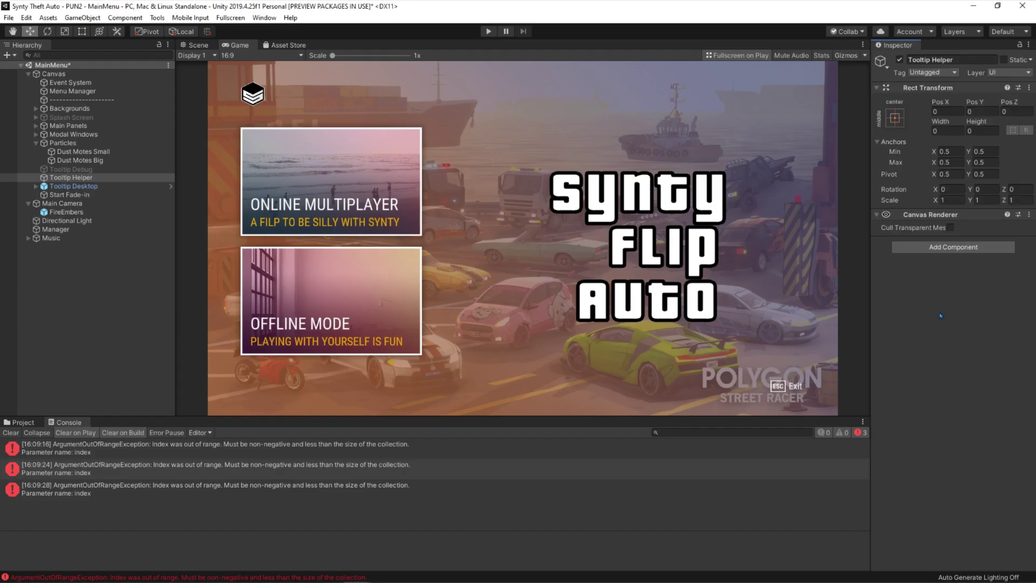
left_click_drag(320, 416, 320, 388)
left_click(120, 441)
Add a second Scene view tab and dock it to the right of the first
left_click(172, 312)
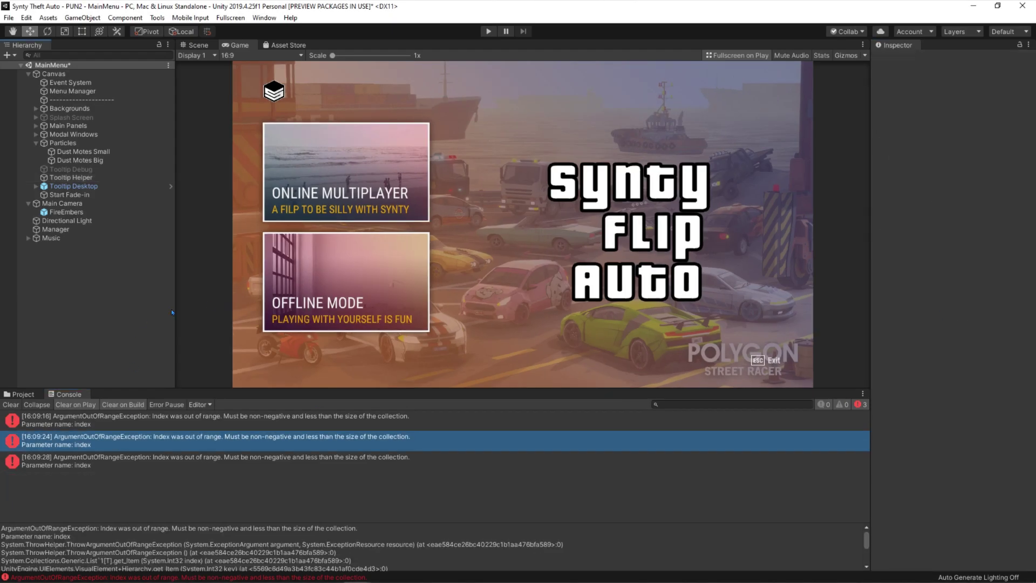
left_click(204, 45)
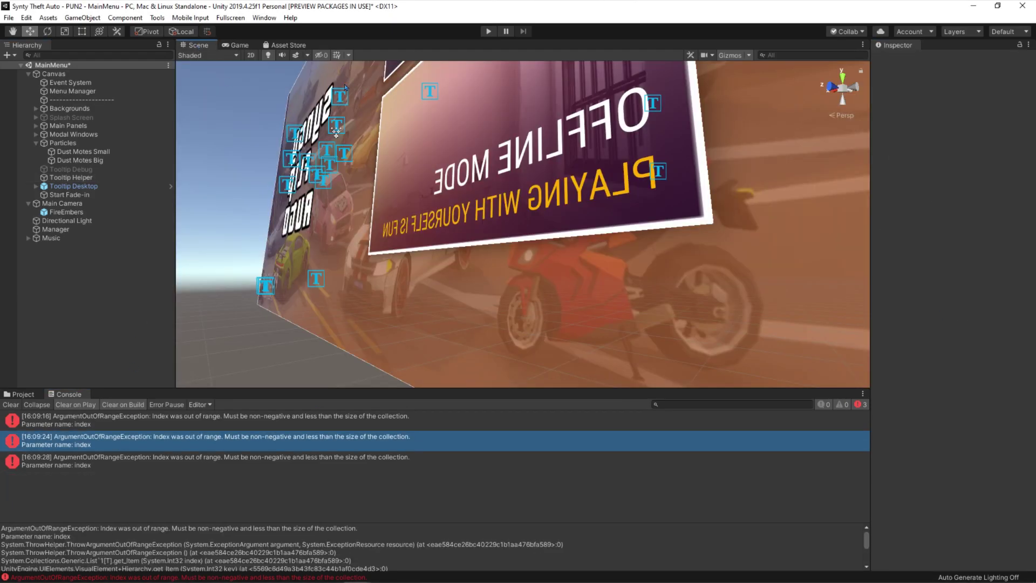
left_click(863, 44)
mouse_move(896, 83)
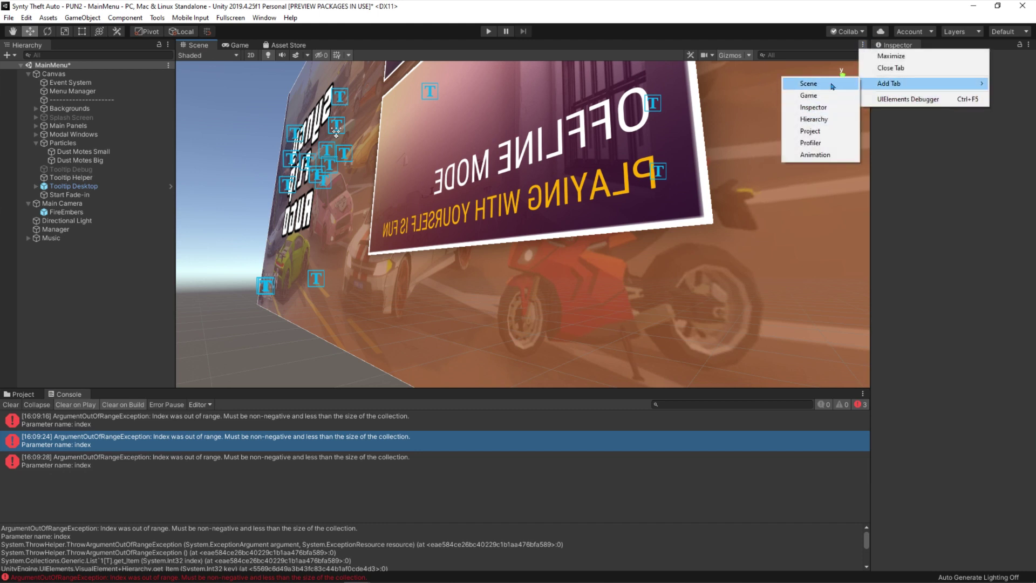
left_click(826, 84)
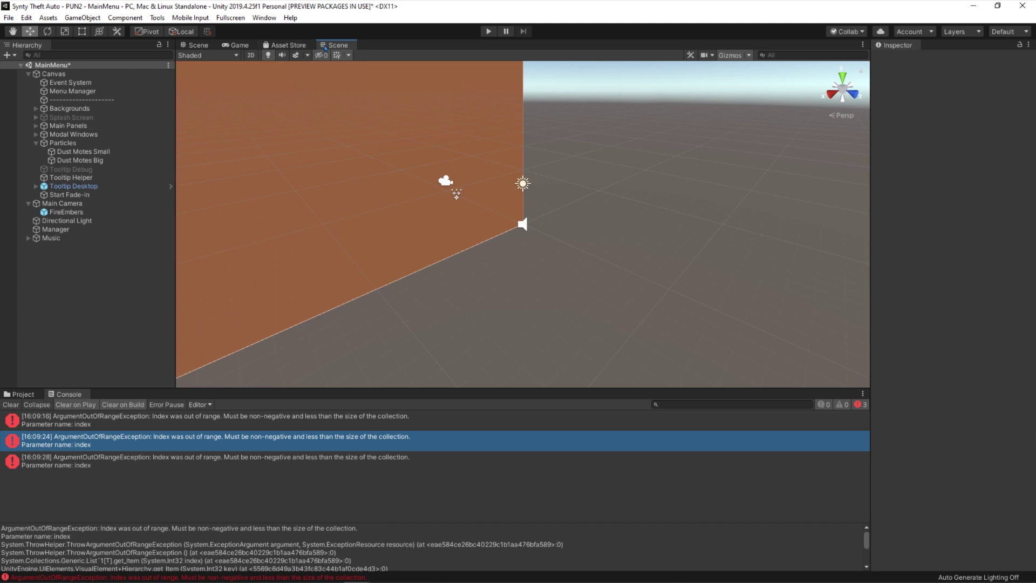
left_click_drag(338, 45, 661, 284)
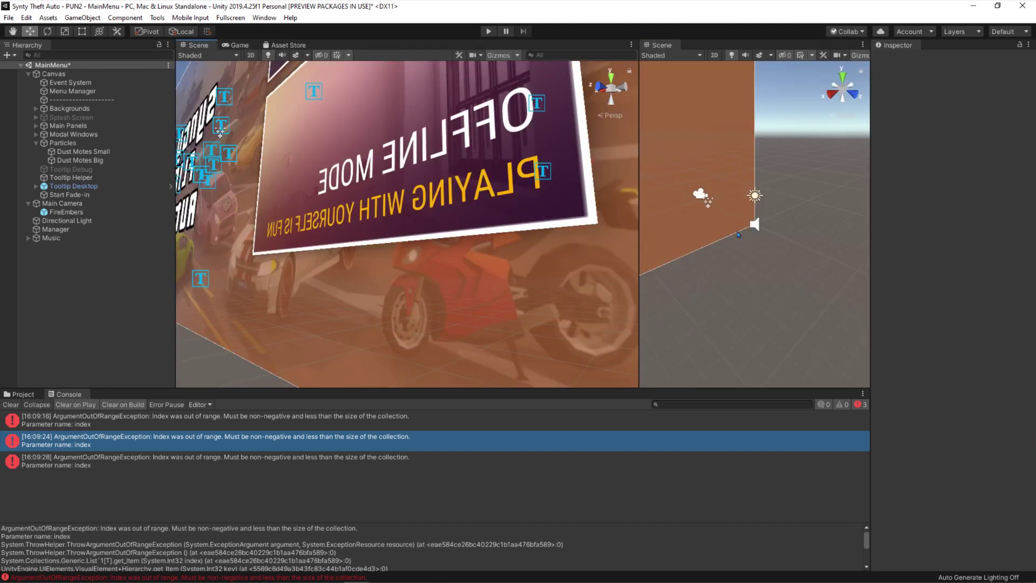
left_click(492, 271)
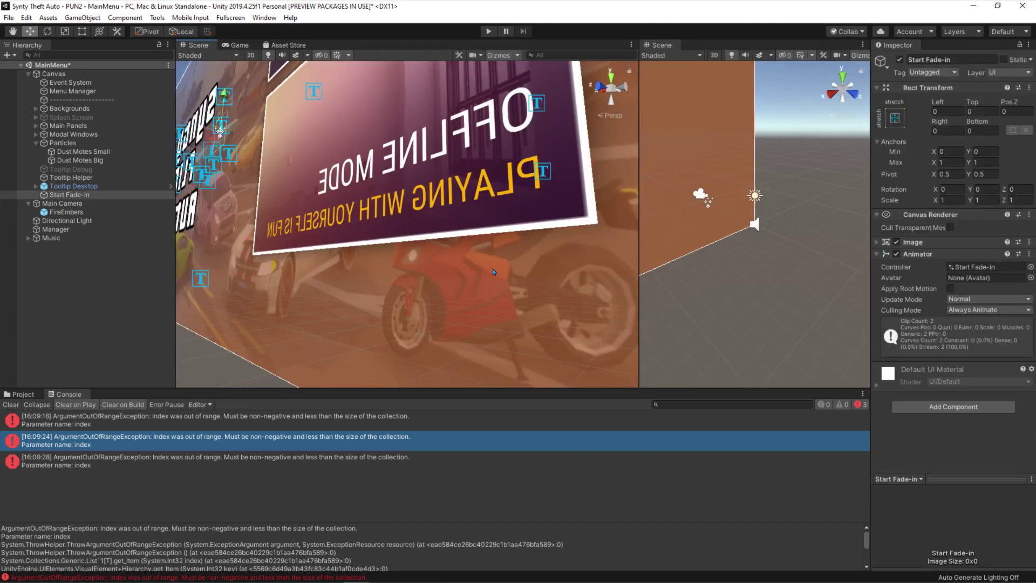
key("F10")
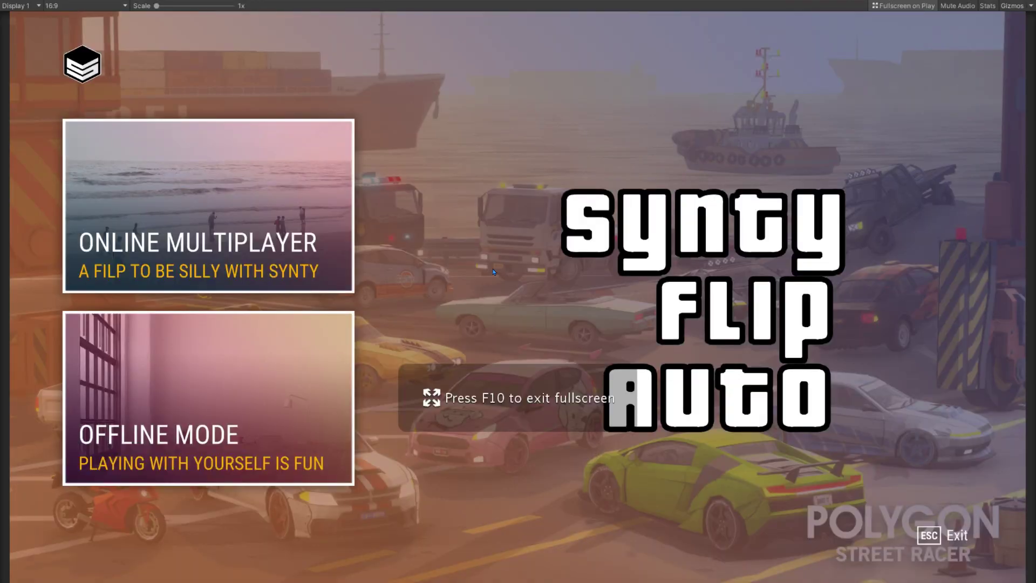
key("F10")
key("F11")
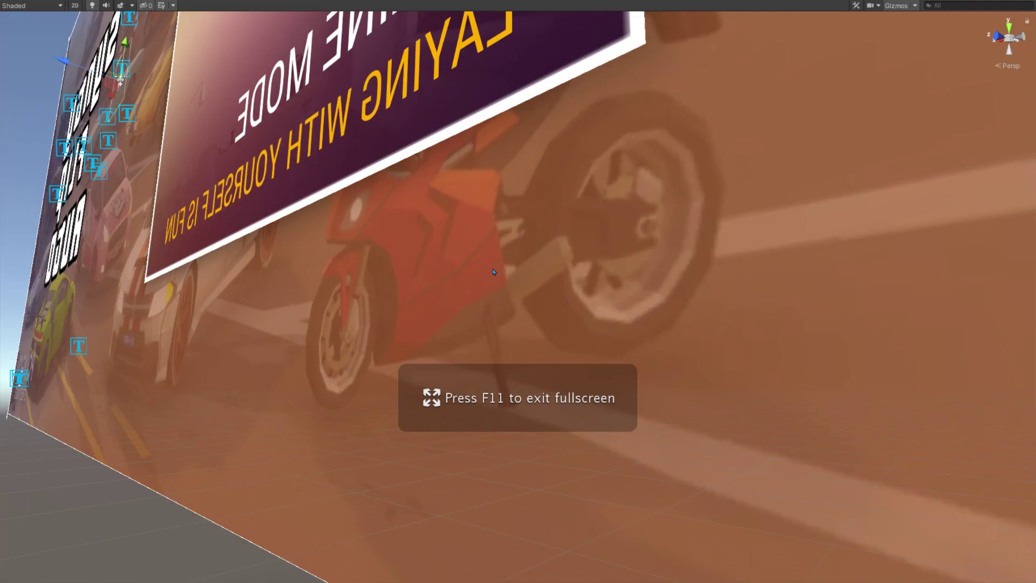
key("F11")
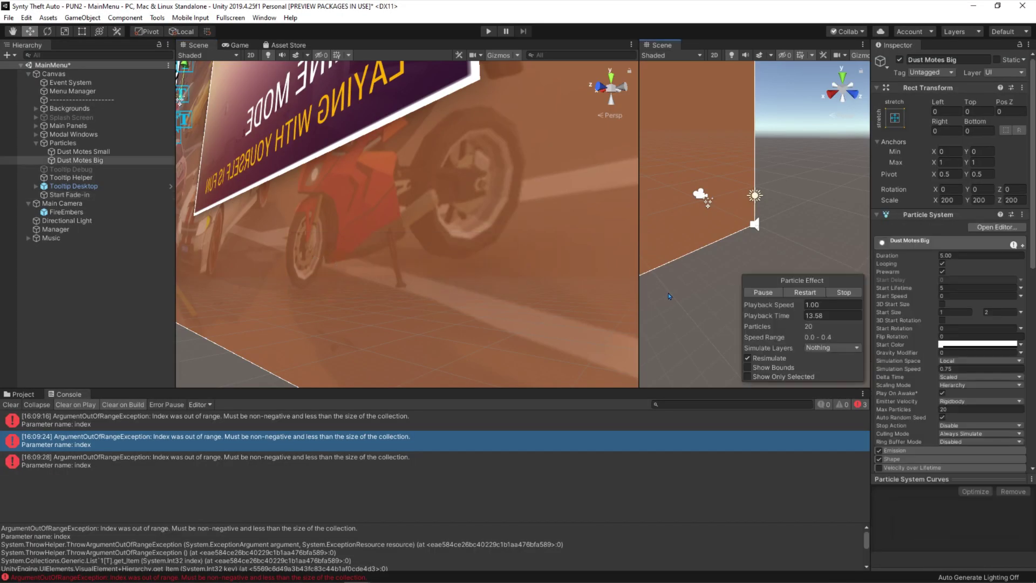
key("F11")
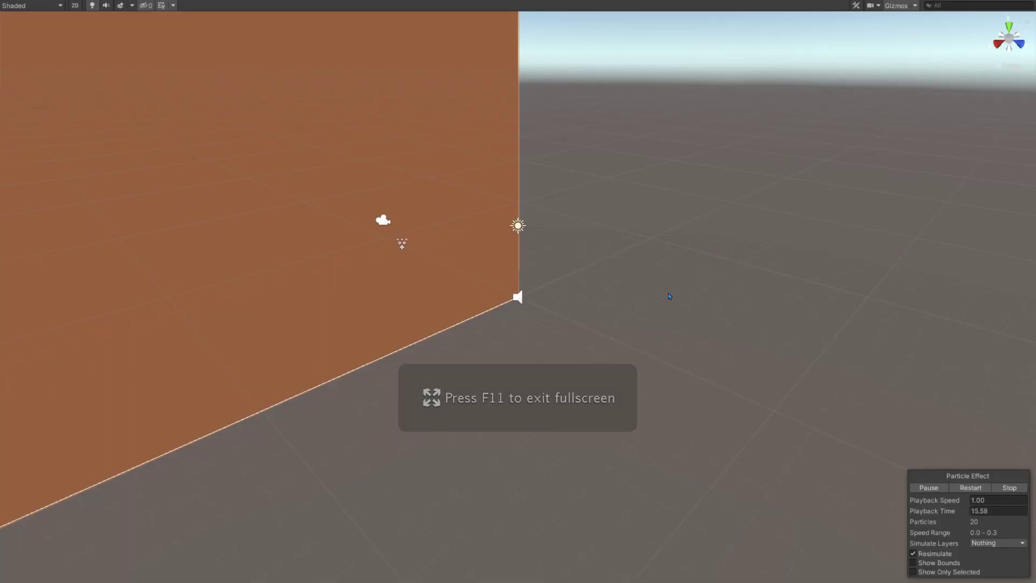
key("F9")
key("F9")
key("F9")
key("F9")
key("F9")
key("F9")
key("F9")
key("F9")
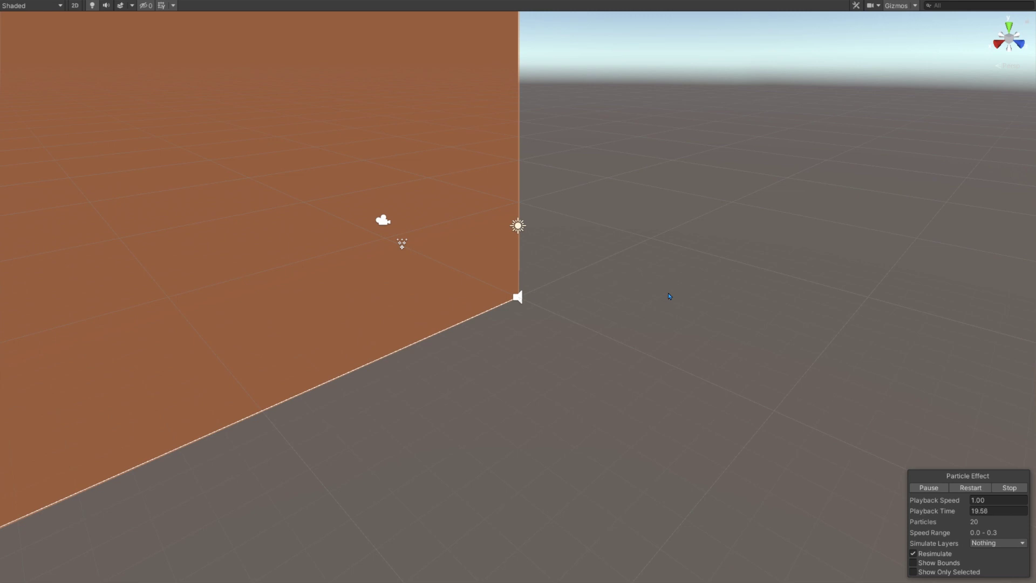
key("F9")
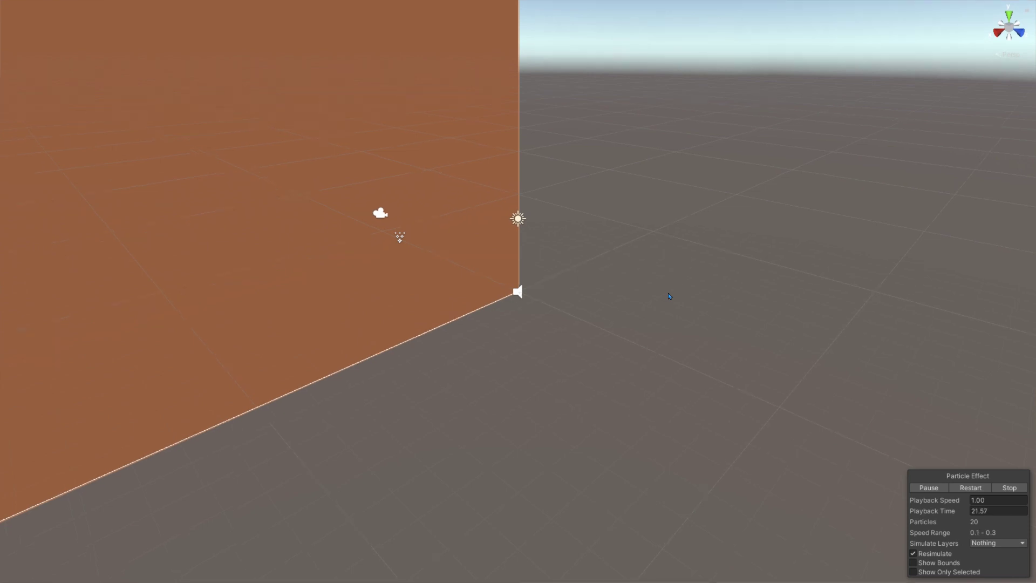
key("F9")
key("F9")
key("F10")
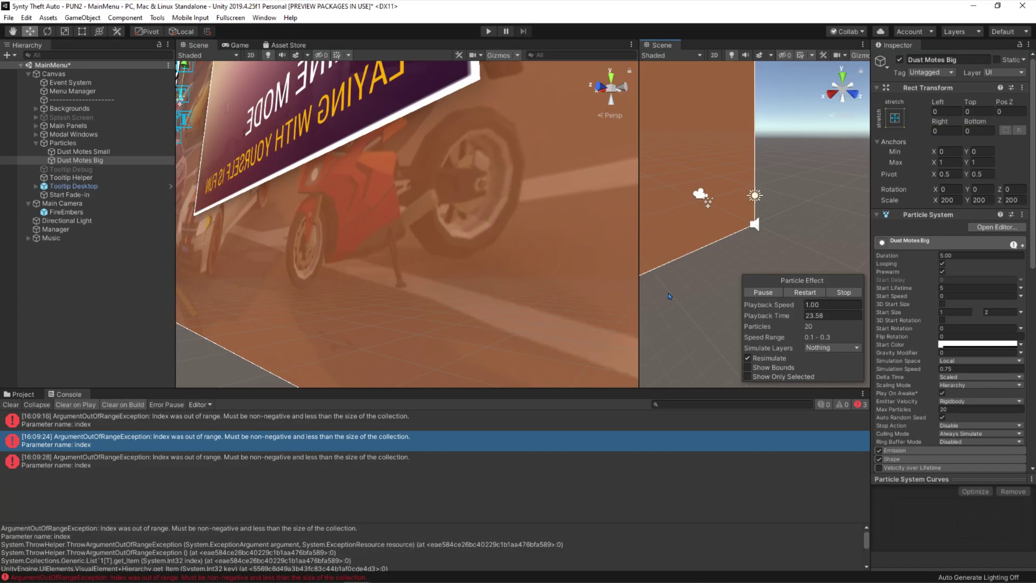
left_click(493, 254)
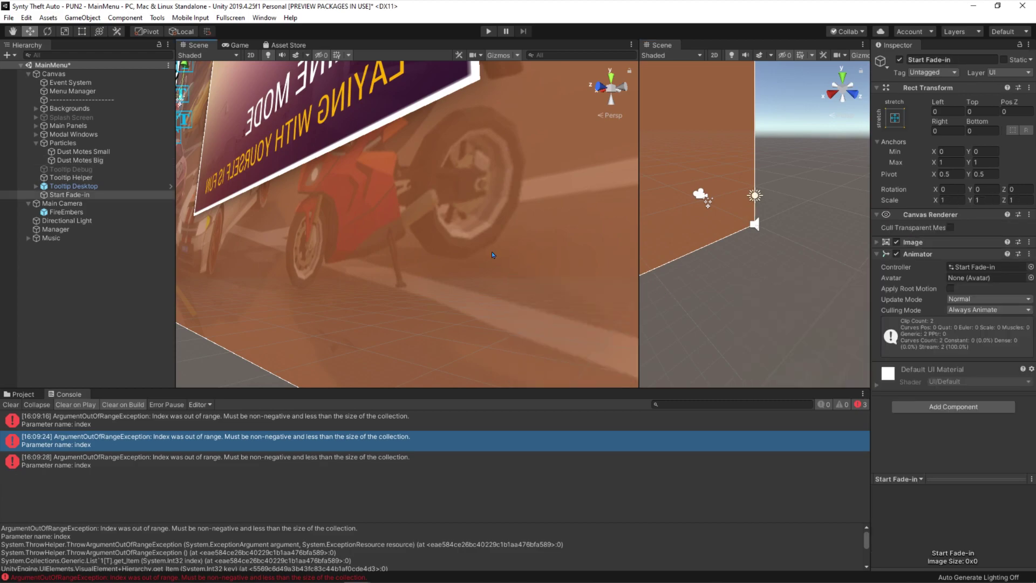
key("F11")
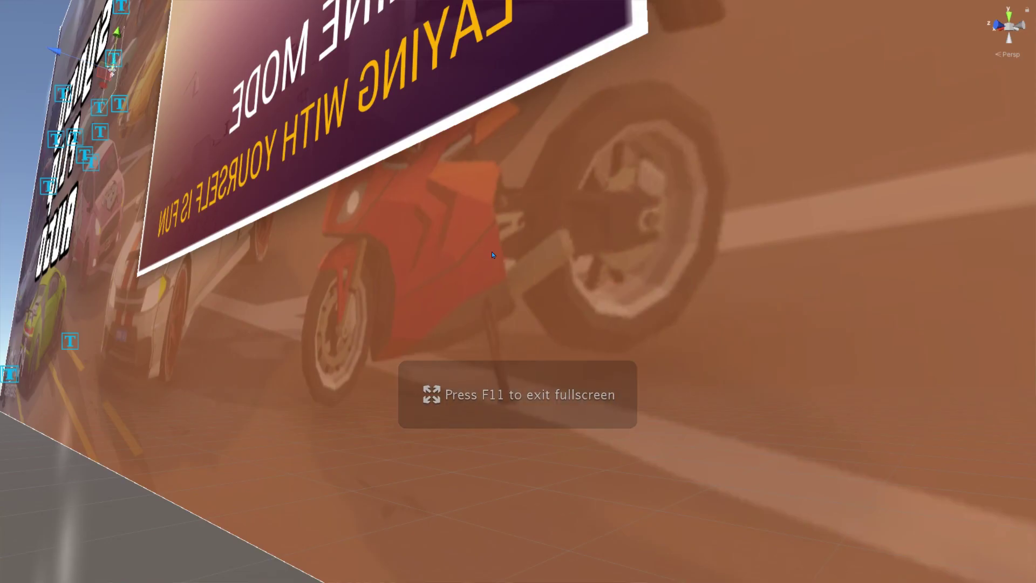
key("F11")
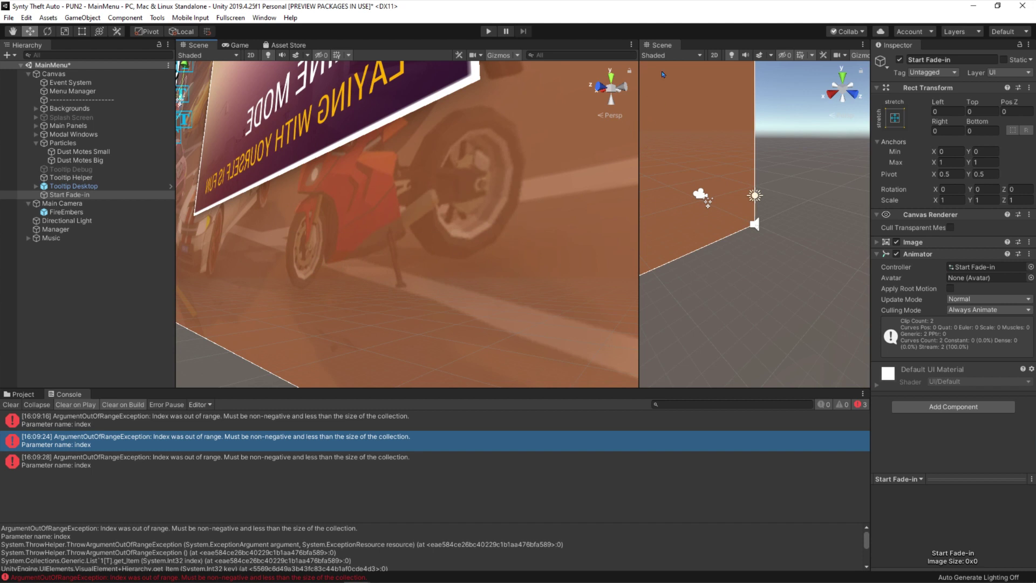
Close the right-hand Scene view and select the Dust Motes Big particle object
right_click(660, 46)
left_click(682, 62)
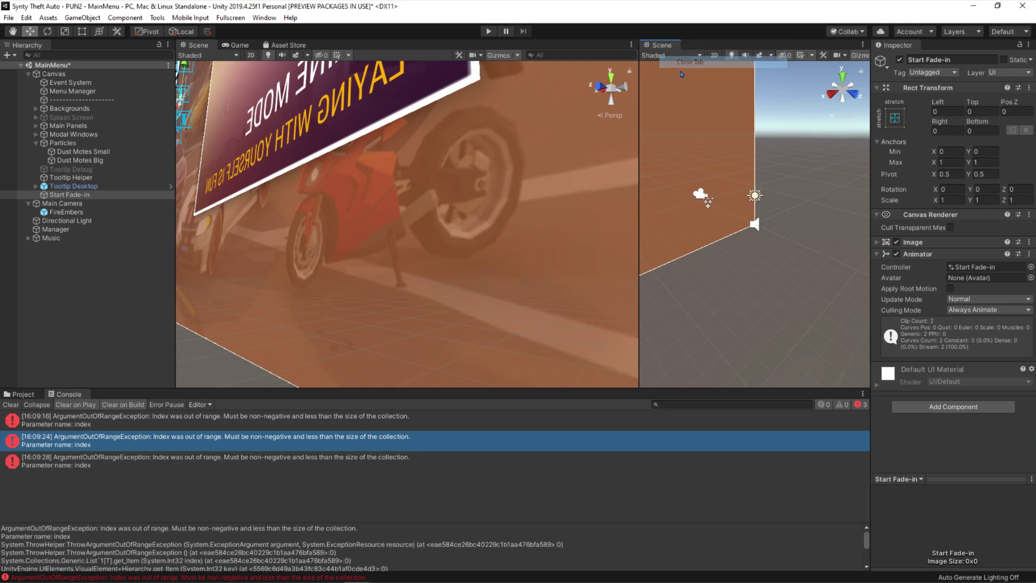
left_click(433, 159)
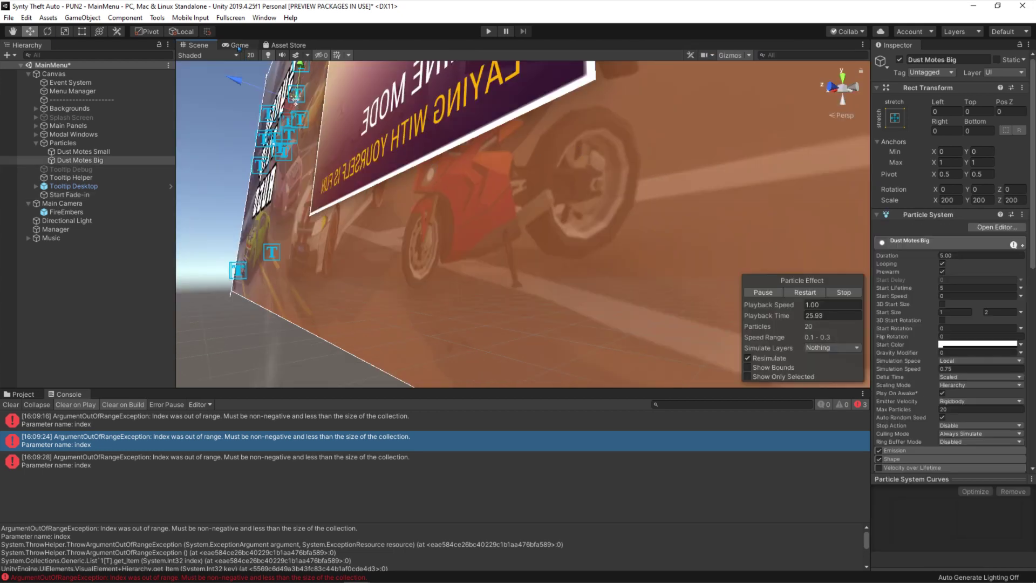
left_click(230, 18)
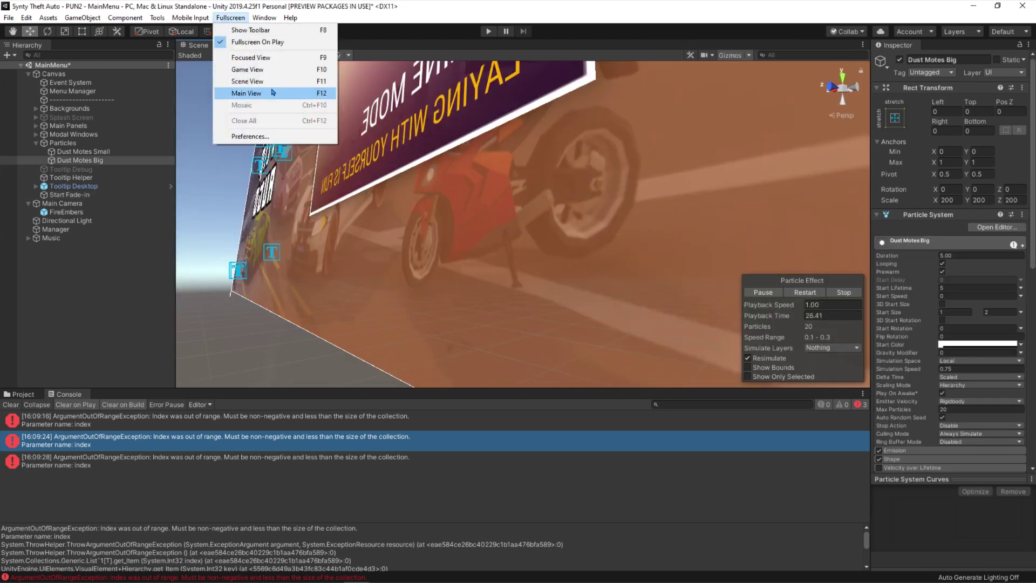
left_click(142, 278)
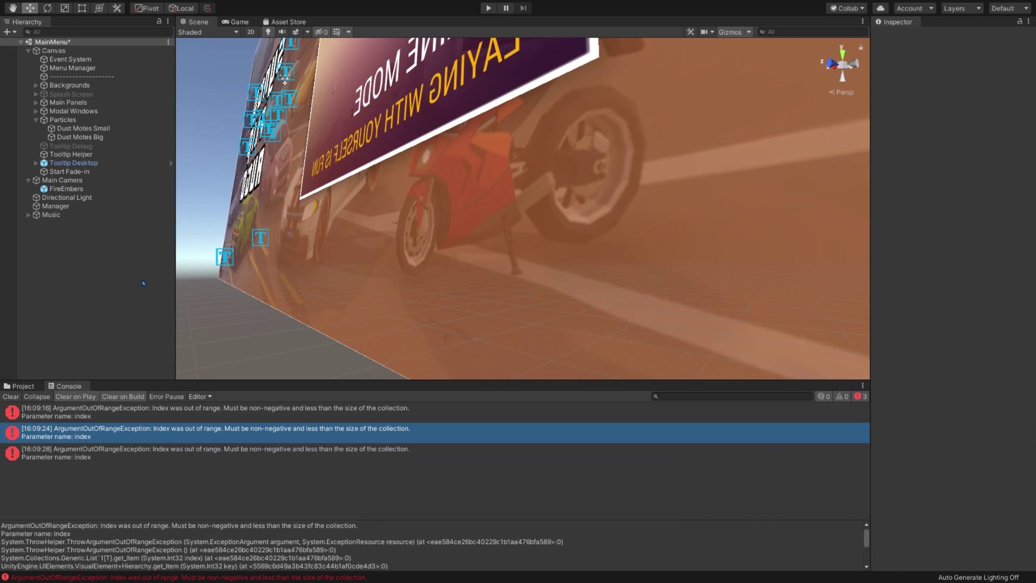
Toggle the whole editor in and out of fullscreen with F11, ending windowed
key("F11")
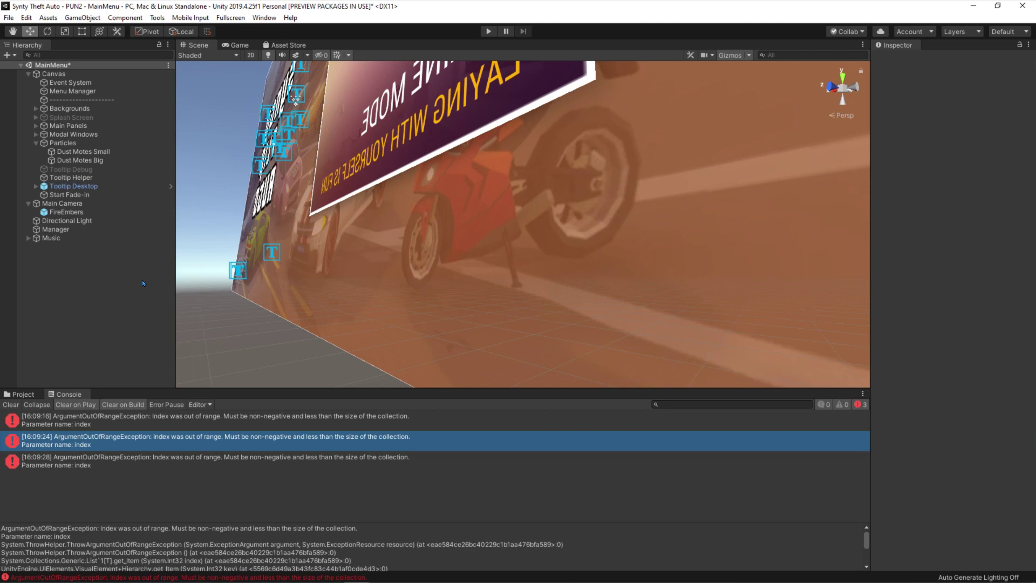
key("F11")
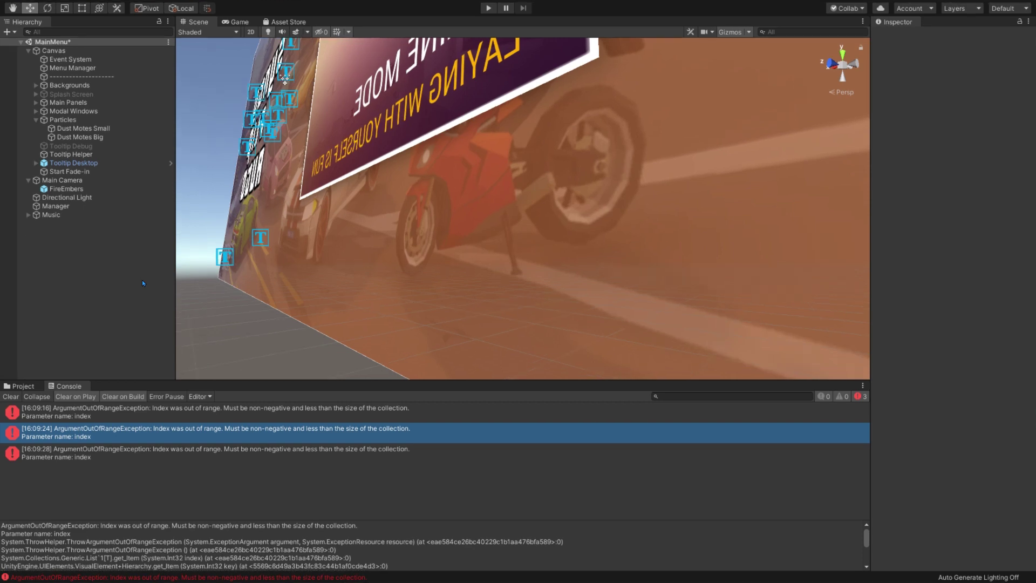
key("F11")
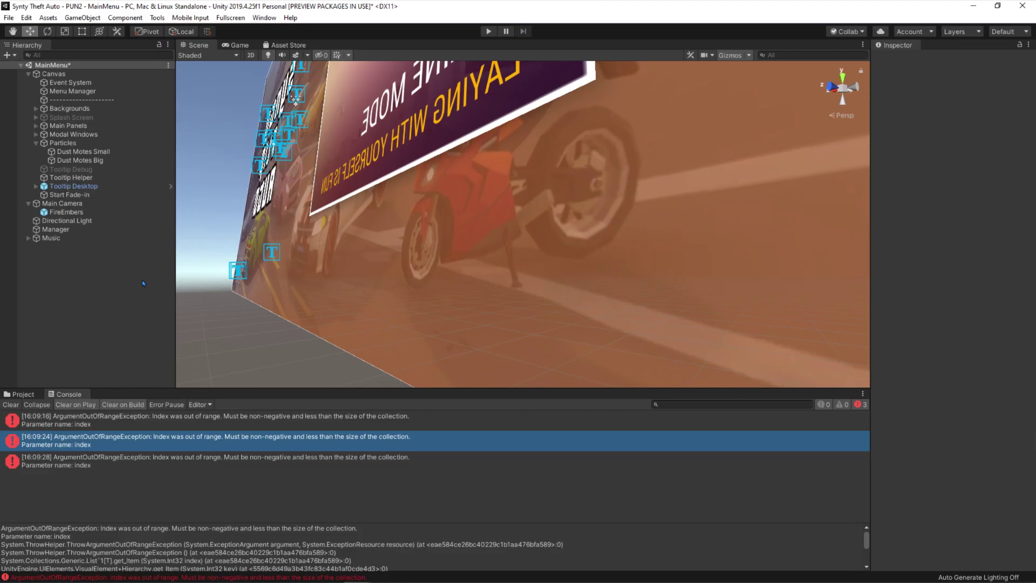
key("F11")
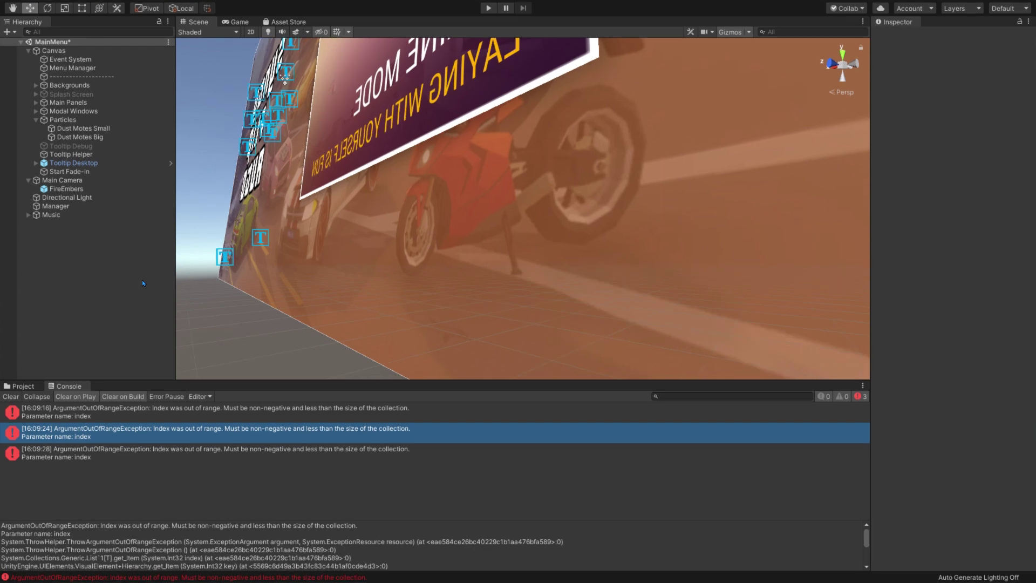
key("F11")
key("F11")
key("F11")
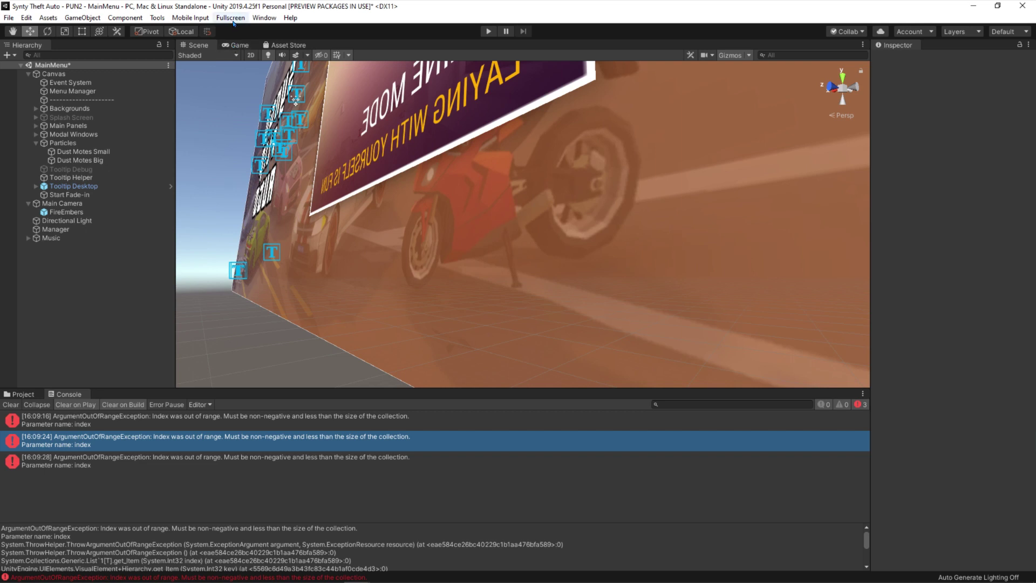
Switch to the Game view of the main menu and toggle it fullscreen with F10 and back
left_click(237, 45)
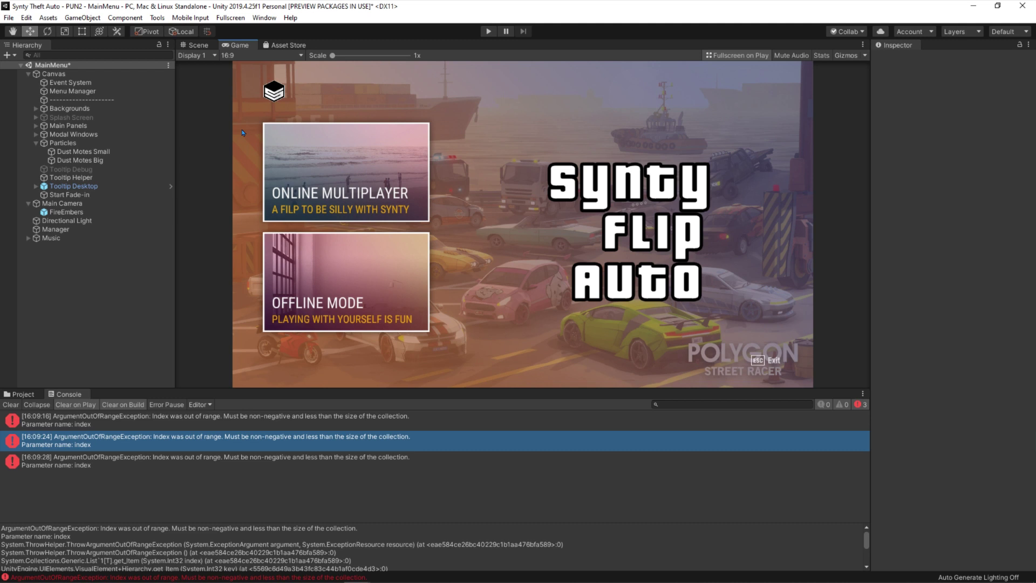
key("F10")
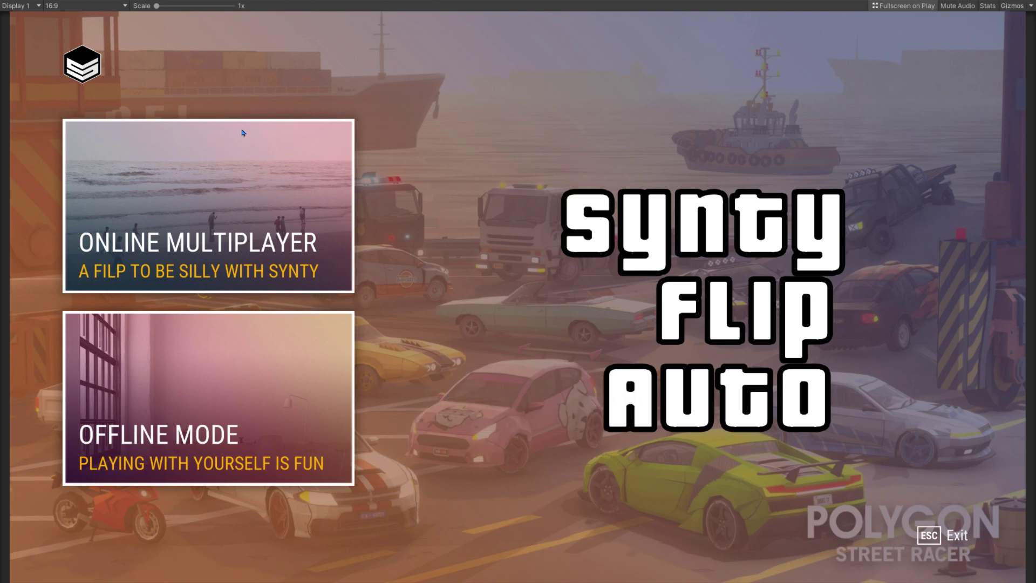
key("F10")
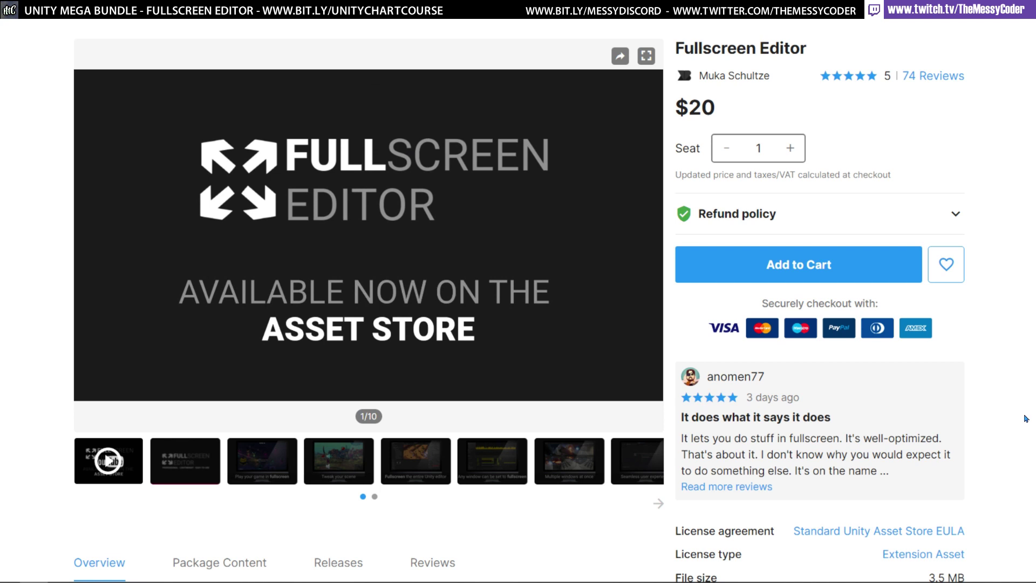
Show gallery image 2, the 'Professional • Lightweight • Easy-to-use' card
left_click(214, 452)
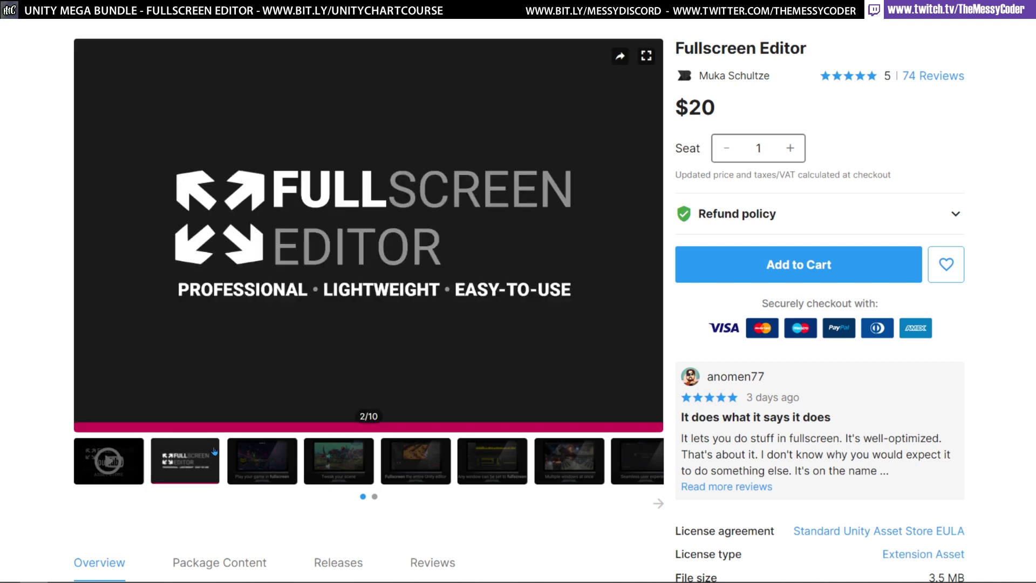